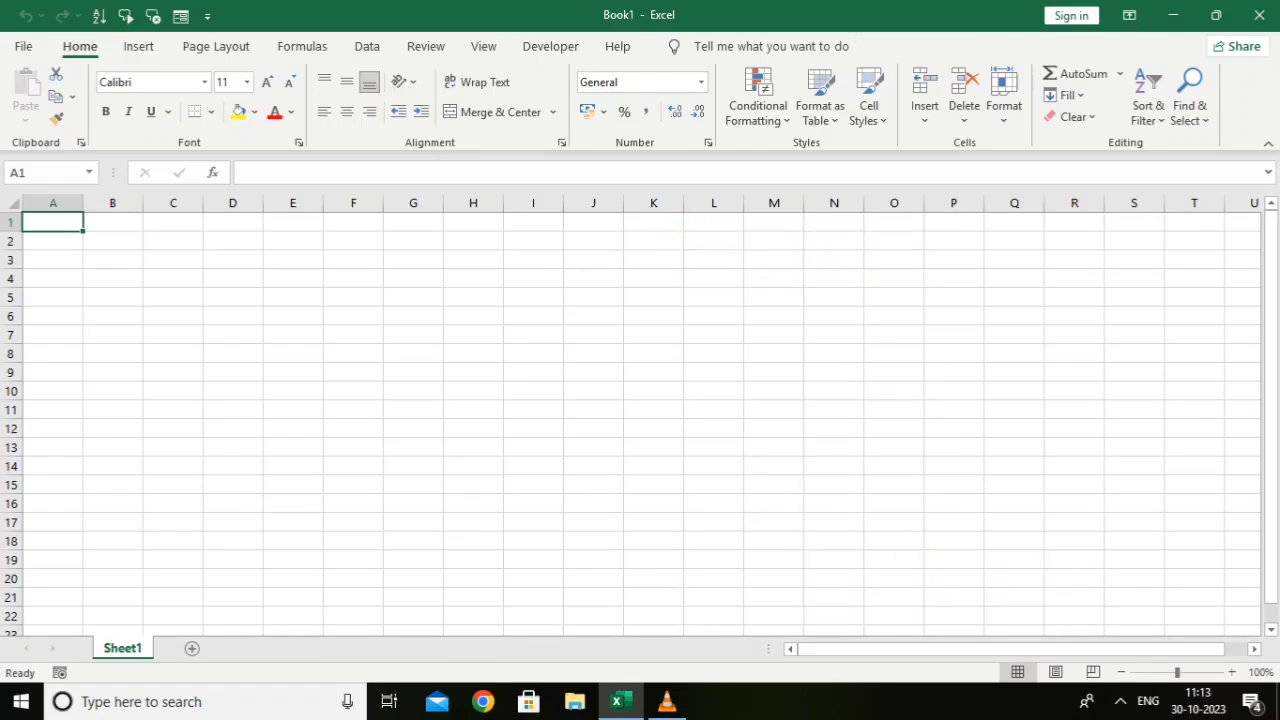
Insert a new blank worksheet, Sheet2, in front of Sheet1.
{"action": "right_click", "coordinate": [122, 648]}
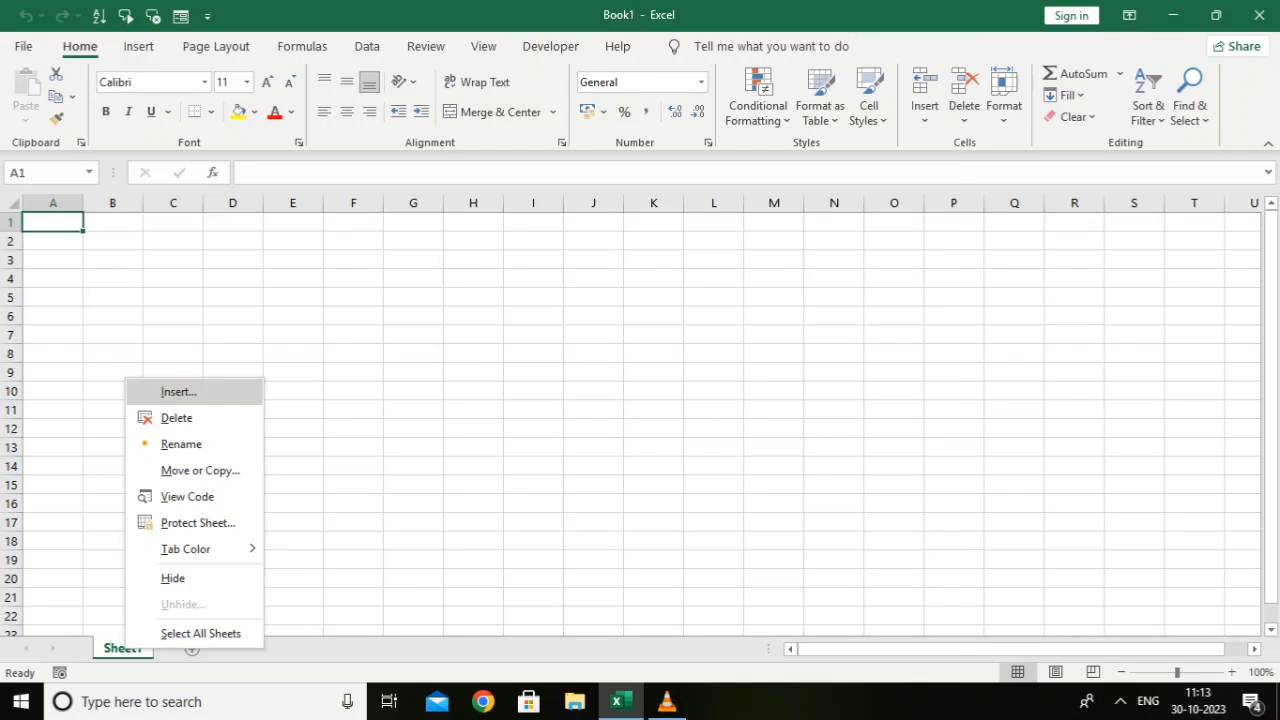
{"action": "key", "text": "Return"}
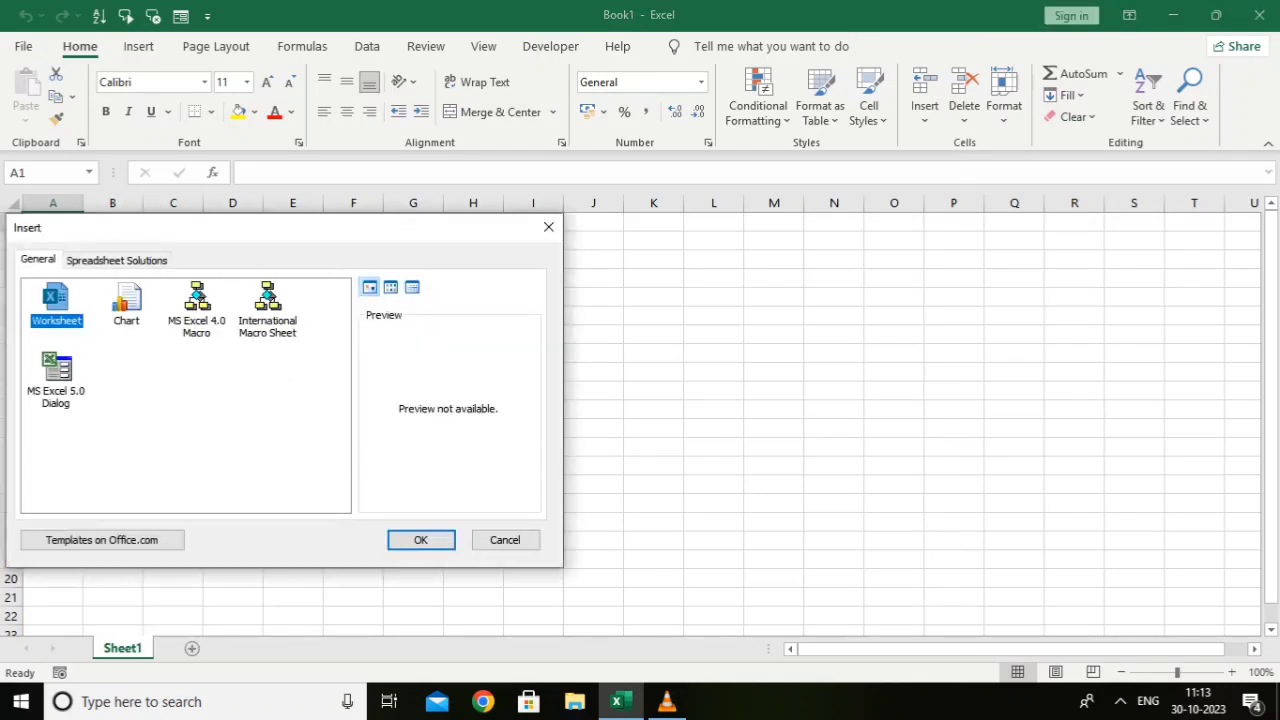
{"action": "key", "text": "Return"}
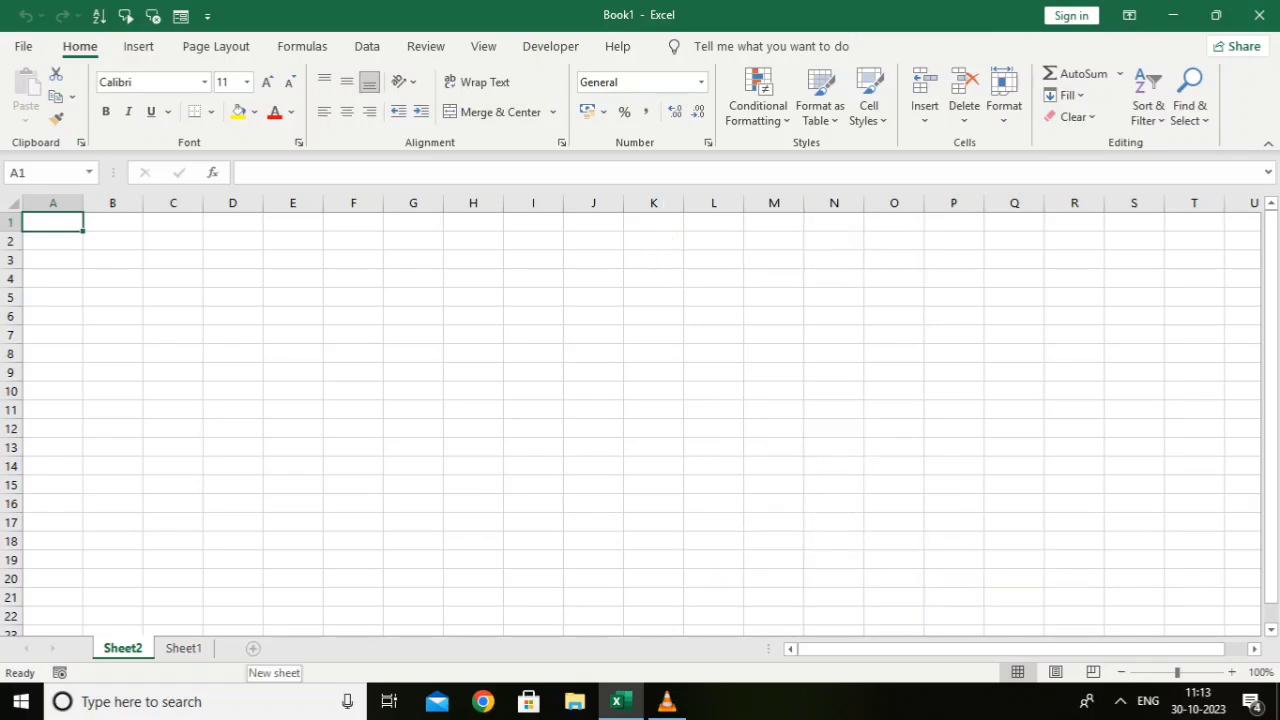
Add blank worksheets Sheet3 and Sheet4, with Shift+F11 for the second, ordering tabs Sheet2, Sheet4, Sheet3, Sheet1.
{"action": "left_click", "coordinate": [253, 648]}
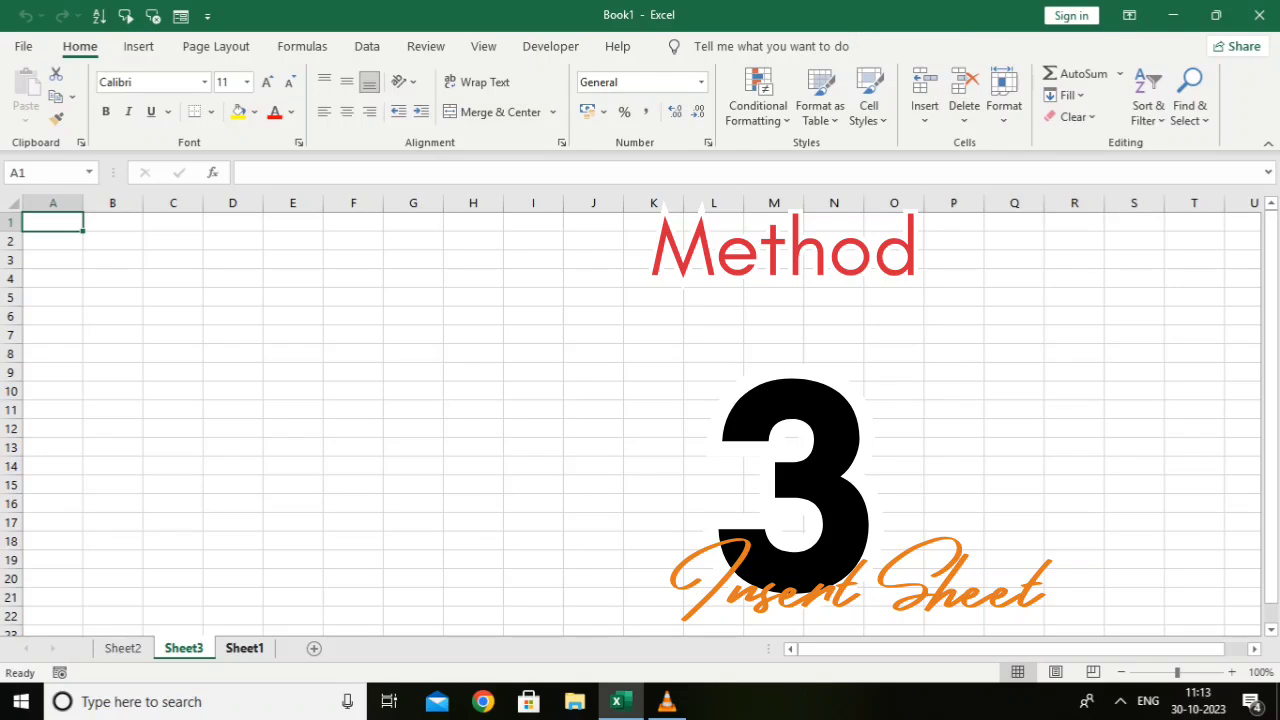
{"action": "key", "text": "shift+F11"}
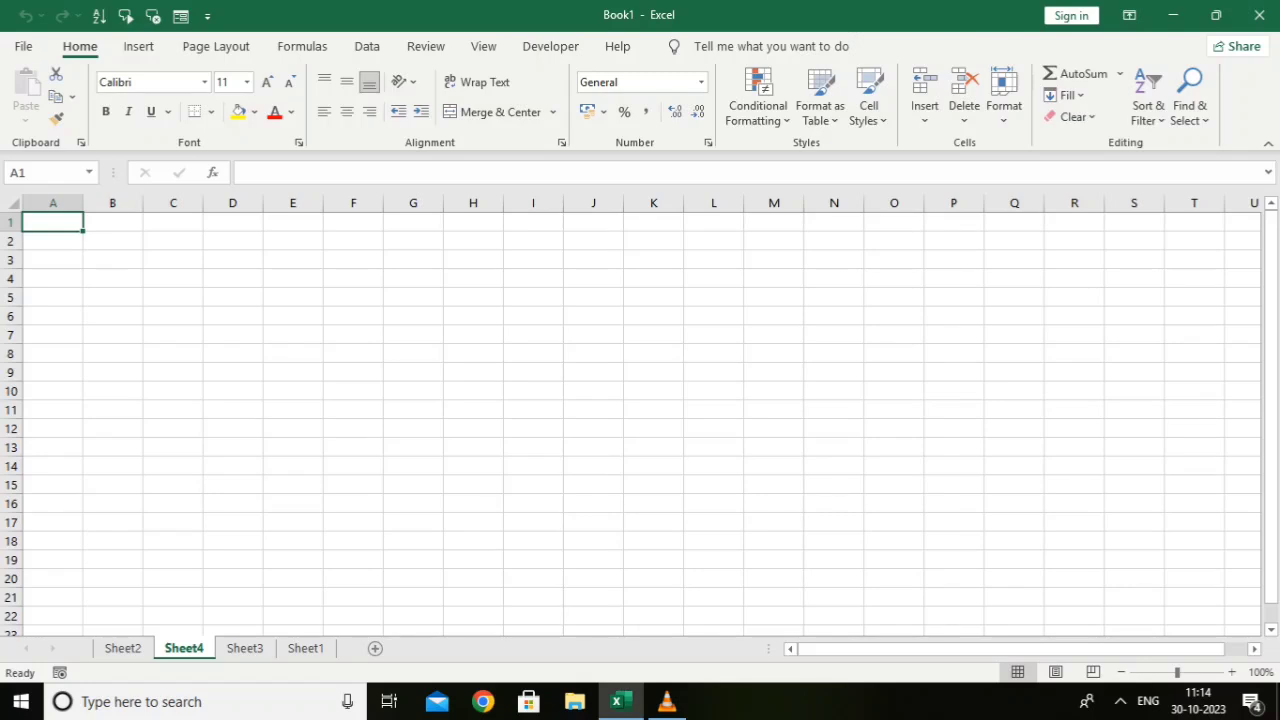
Delete the Sheet4 worksheet and put the Sheet3 tab into rename mode.
{"action": "right_click", "coordinate": [190, 647]}
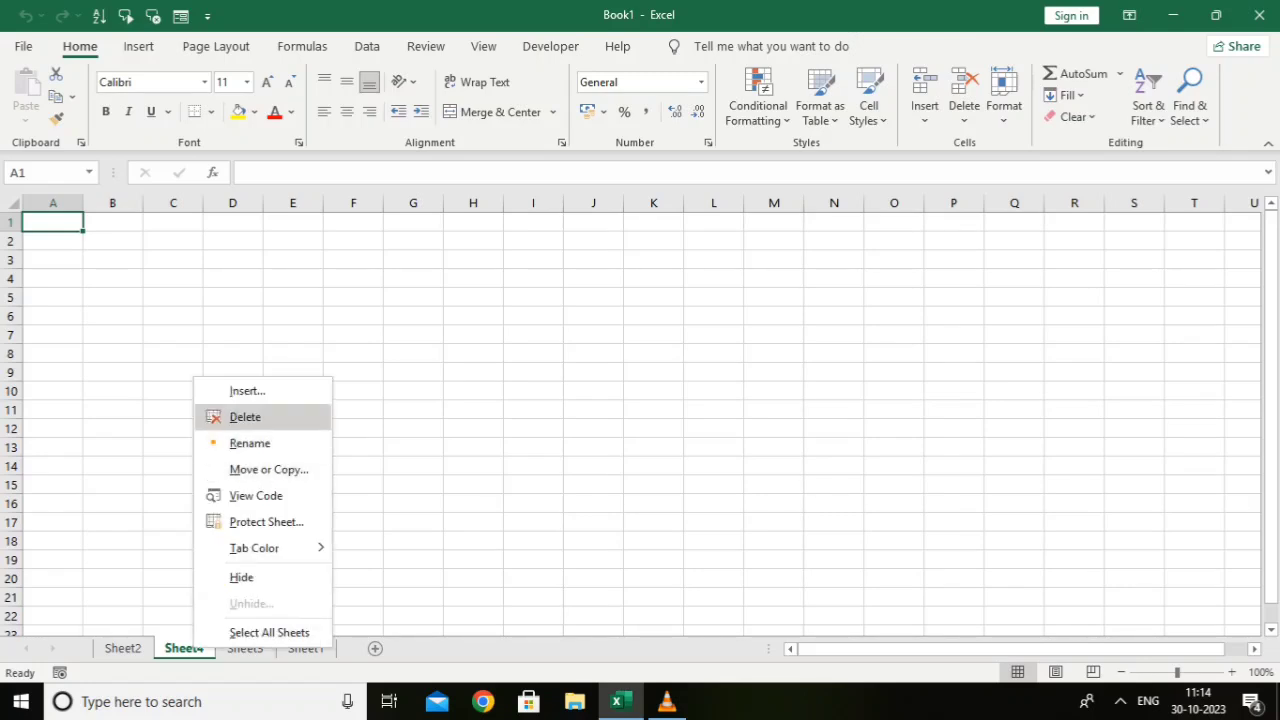
{"action": "left_click", "coordinate": [245, 417]}
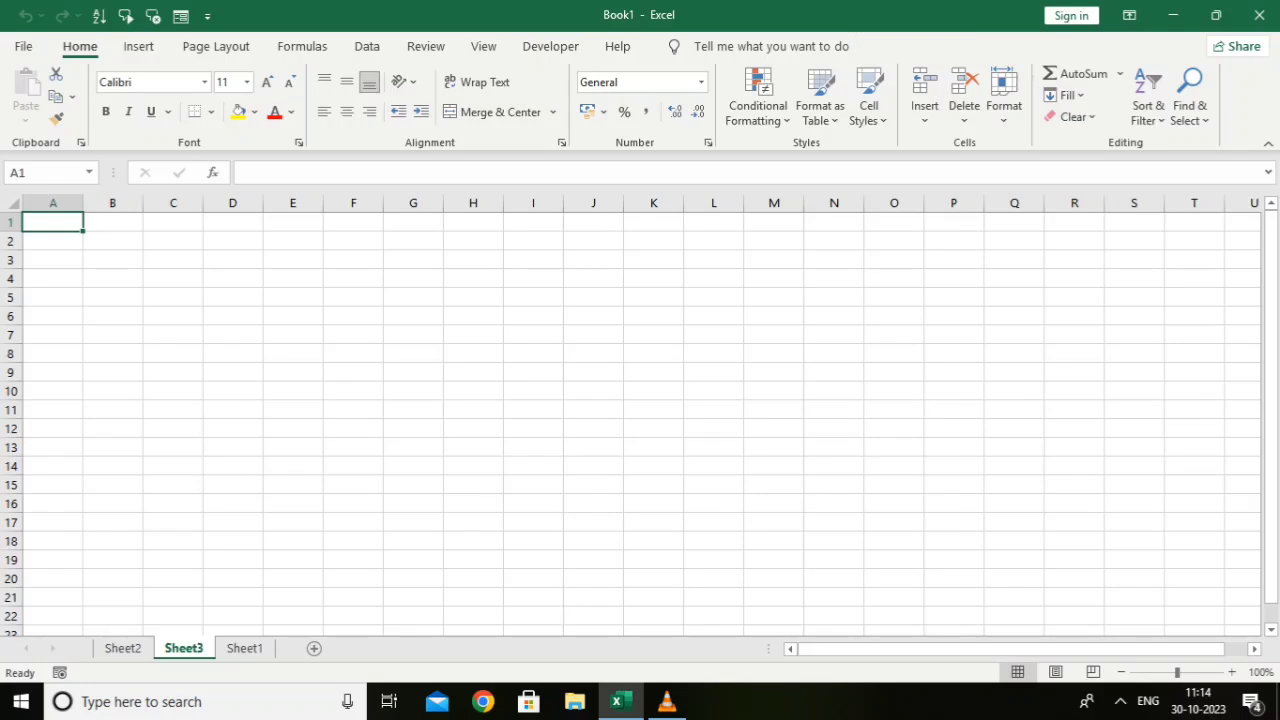
{"action": "key", "text": "alt+h"}
{"action": "key", "text": "o"}
{"action": "key", "text": "r"}
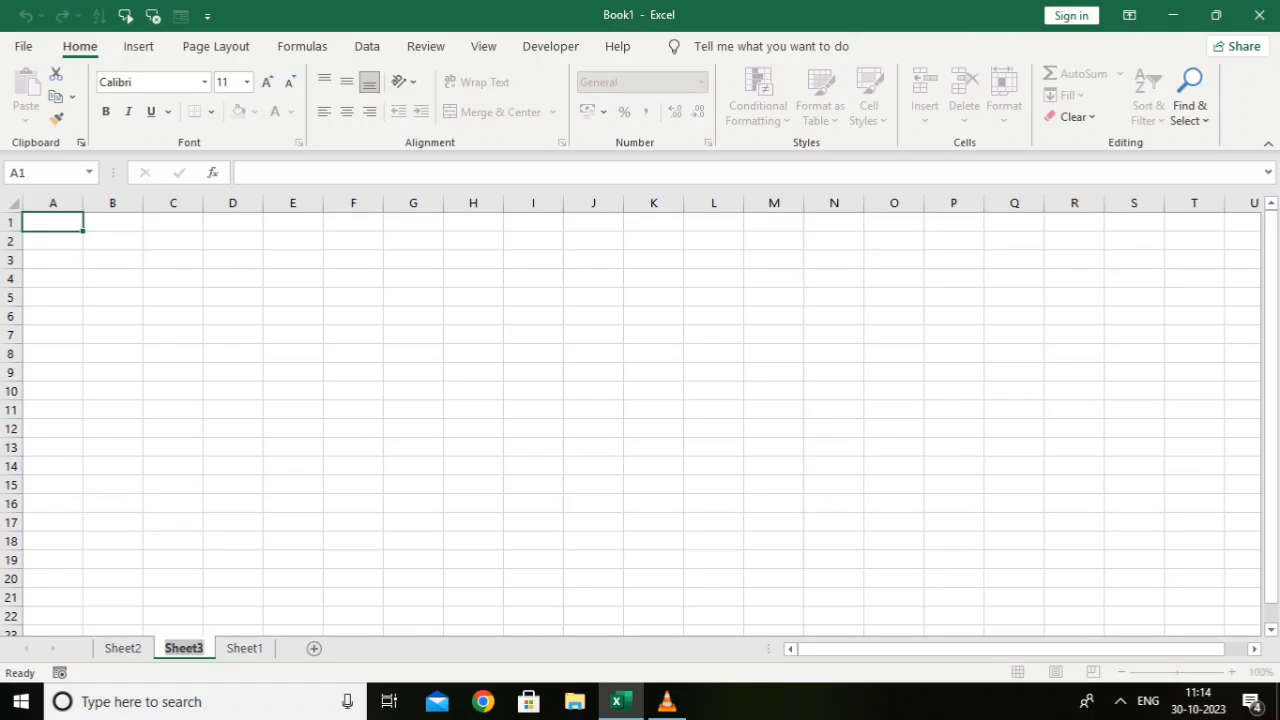
Replace the Sheet3 tab name with 'Learnd'.
{"action": "key", "text": "BackSpace"}
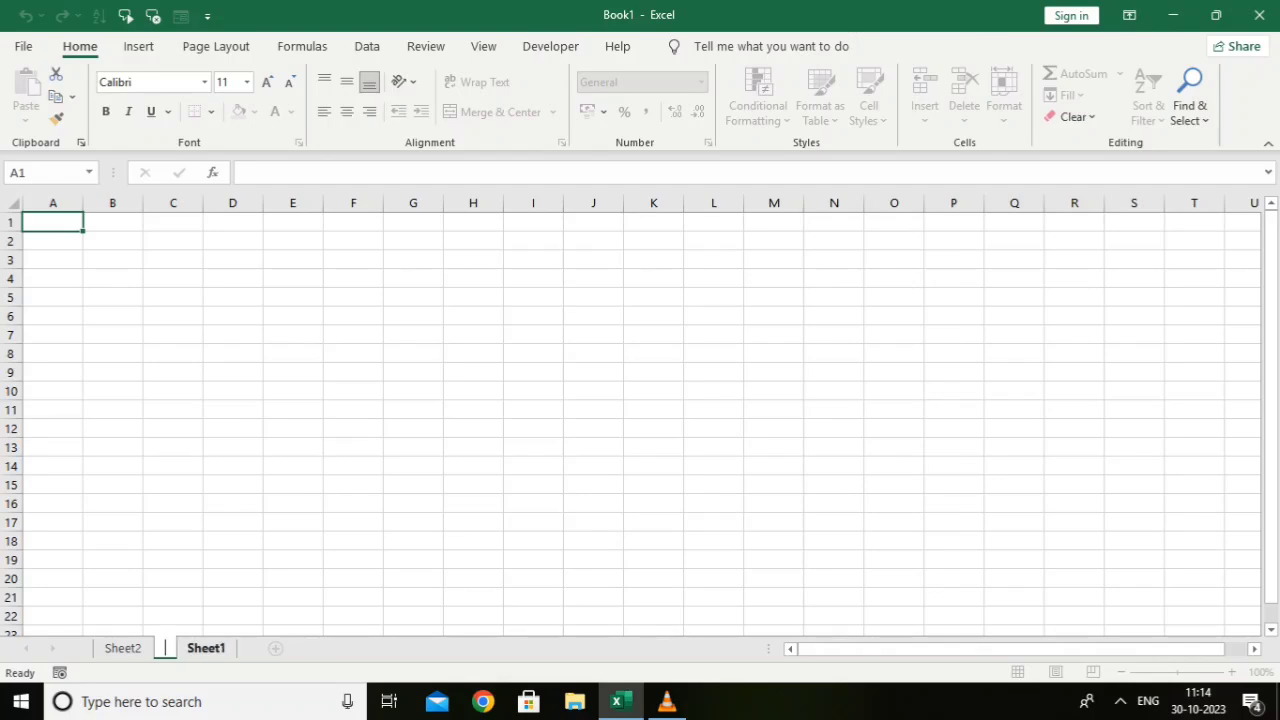
{"action": "type", "text": "L"}
{"action": "type", "text": "ear"}
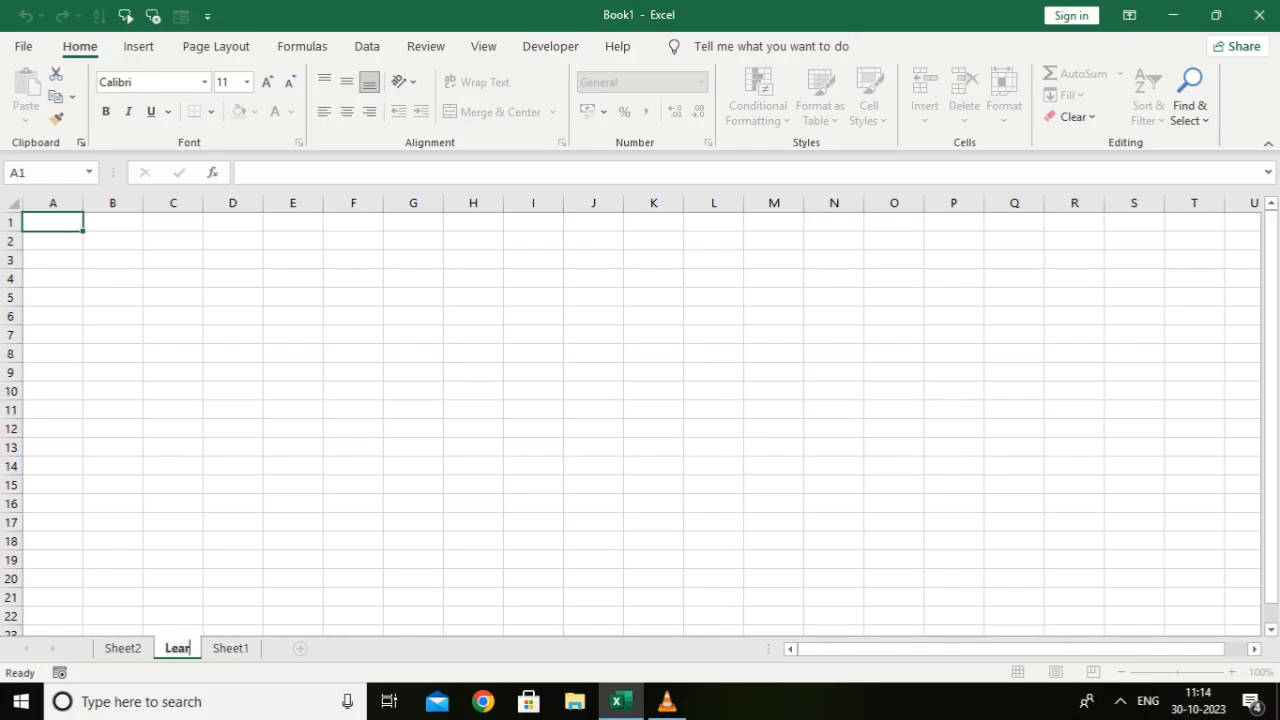
{"action": "type", "text": "nd"}
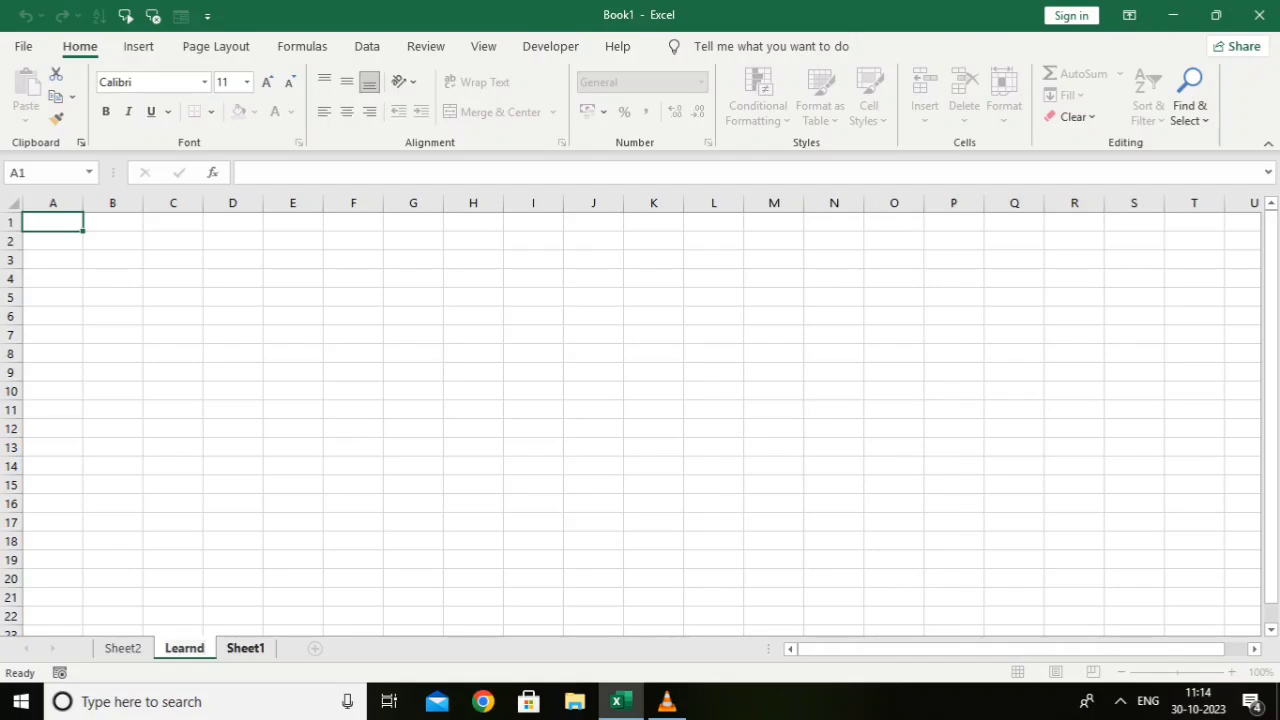
{"action": "left_click", "coordinate": [245, 648]}
Put the Sheet1 tab into rename mode with Alt+H, O, R.
{"action": "key", "text": "alt"}
{"action": "key", "text": "h"}
{"action": "key", "text": "o"}
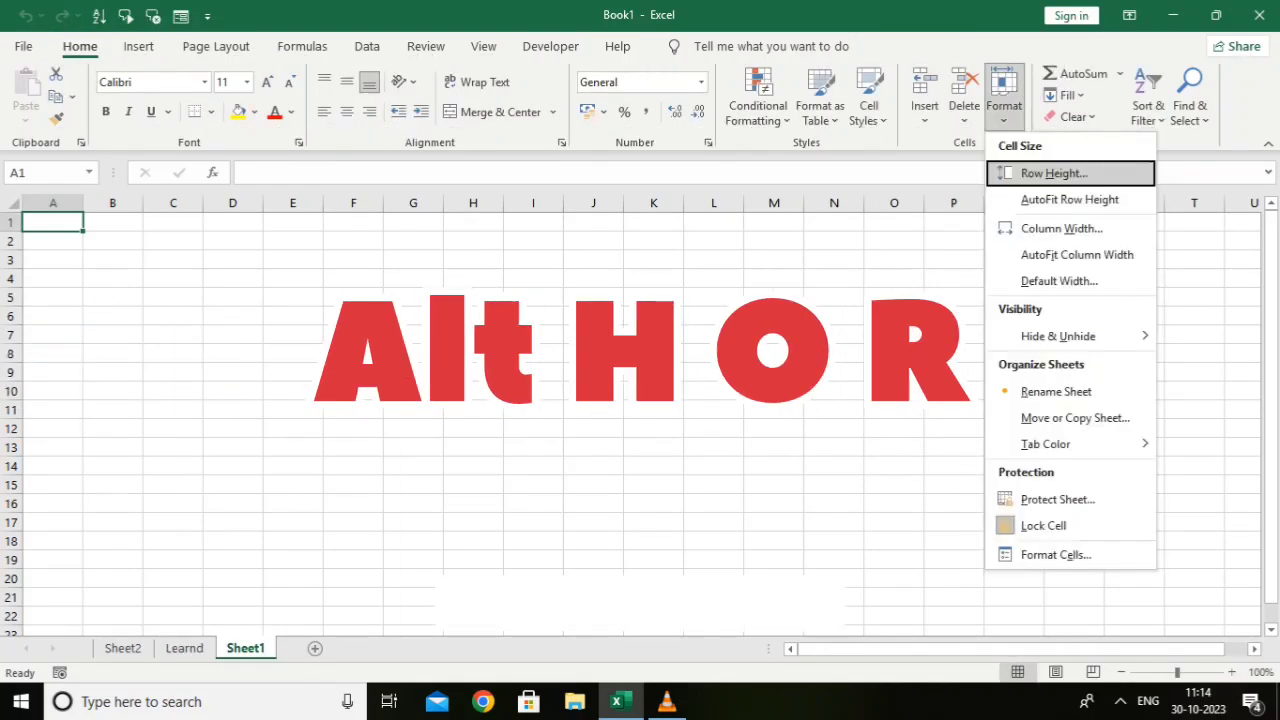
{"action": "key", "text": "r"}
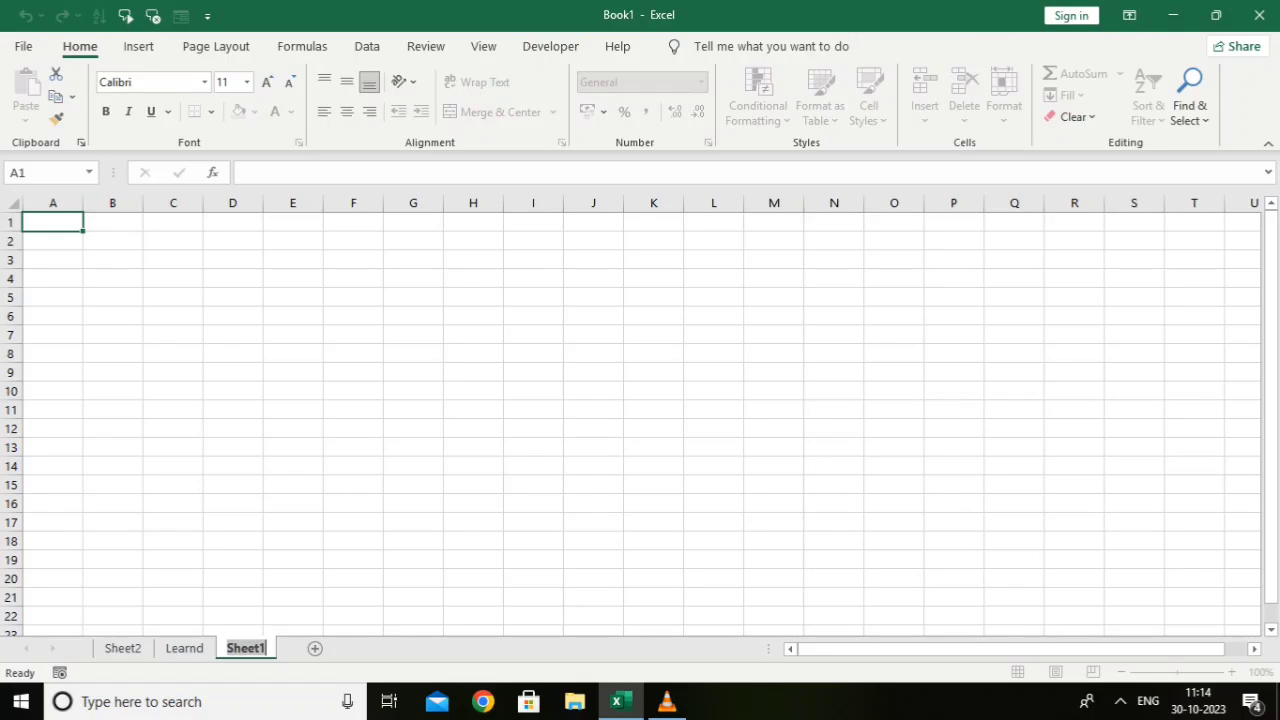
Replace the Sheet1 tab name with 'Mani'.
{"action": "key", "text": "BackSpace"}
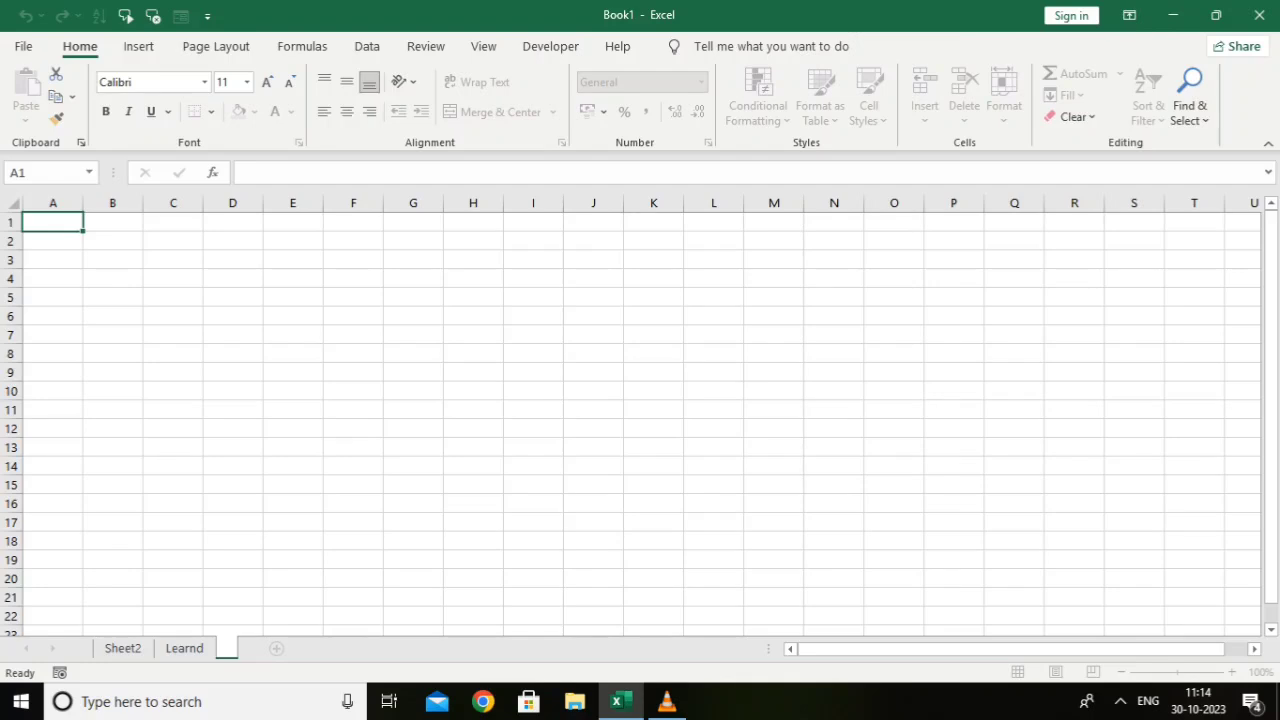
{"action": "type", "text": "Man"}
{"action": "type", "text": "i"}
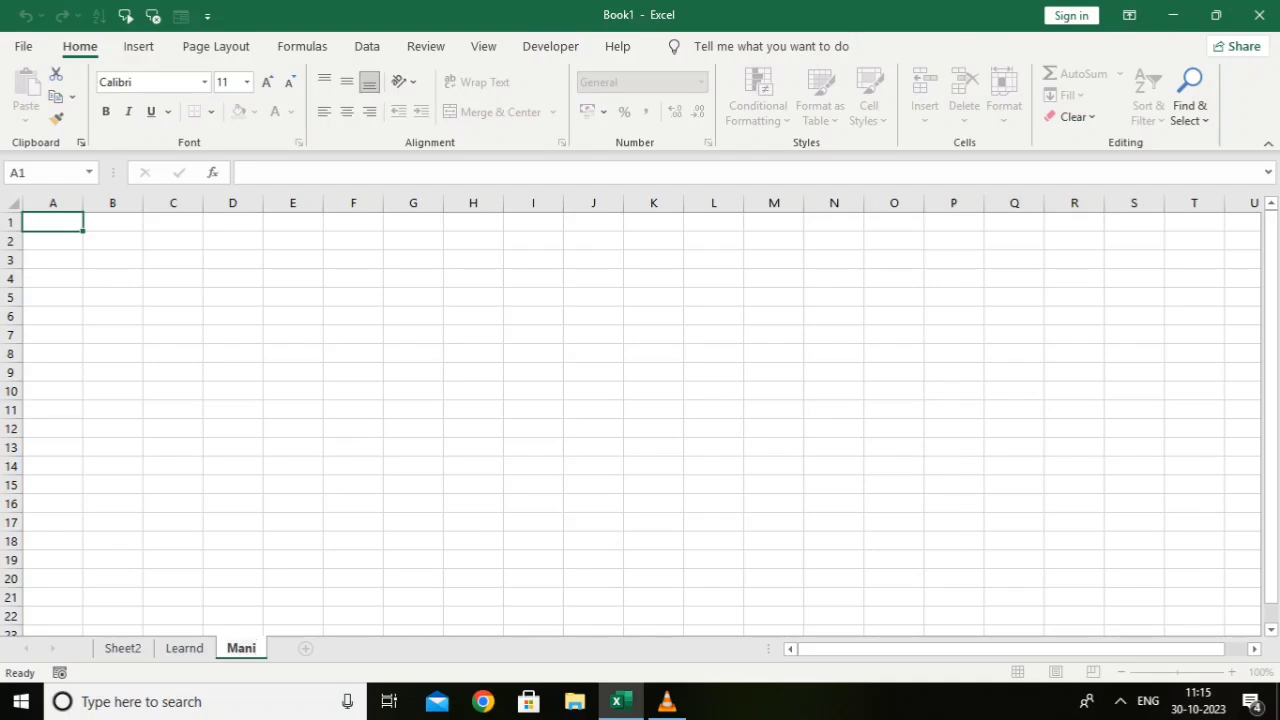
{"action": "key", "text": "Return"}
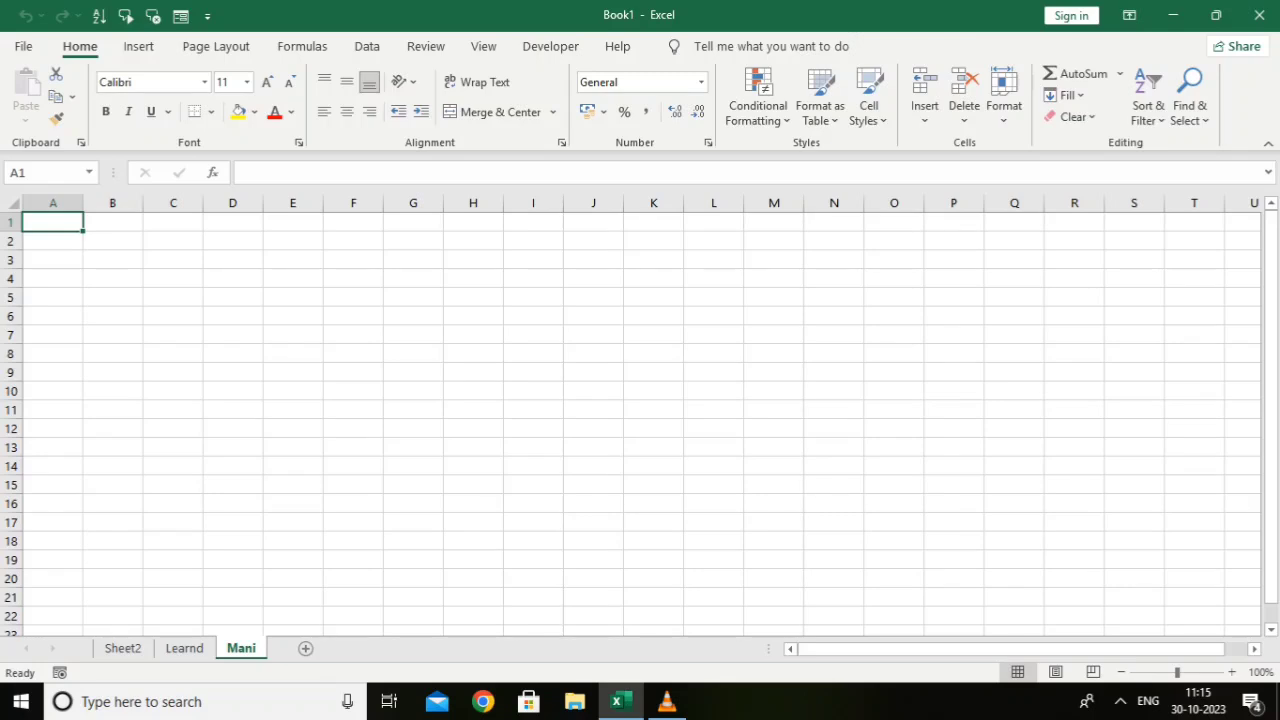
{"action": "key", "text": "ctrl+Down"}
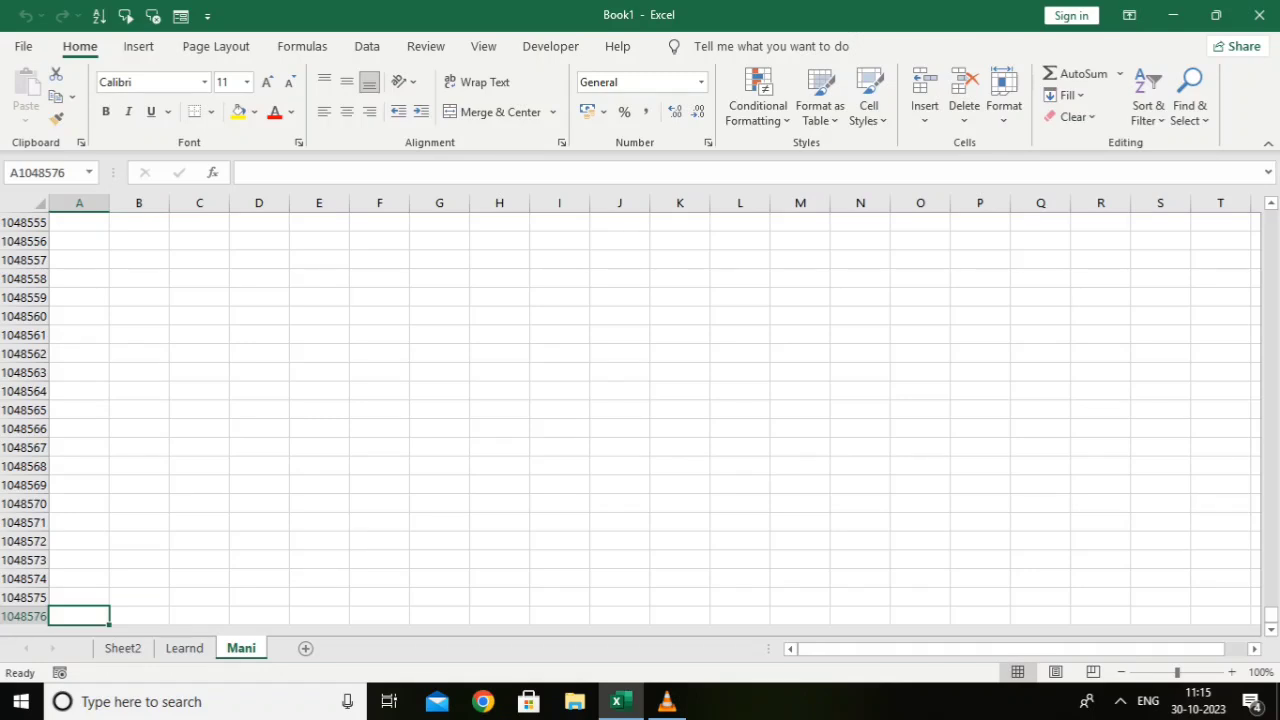
{"action": "key", "text": "ctrl+Right"}
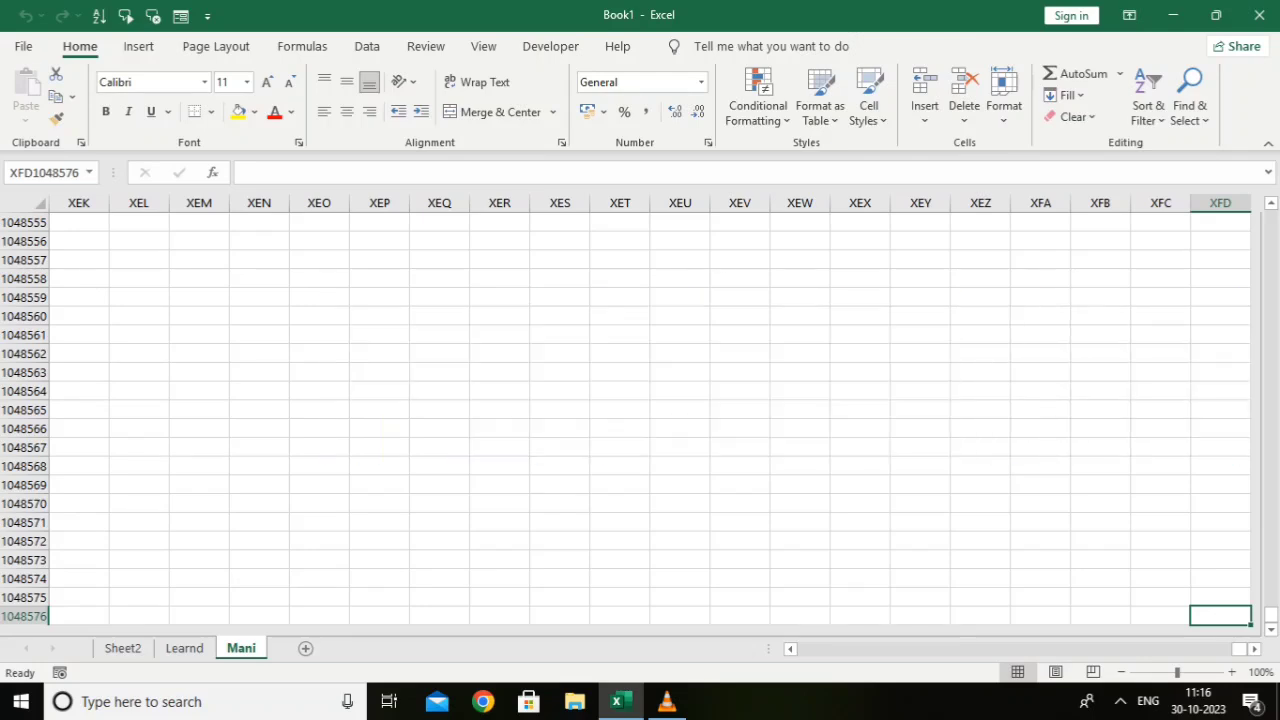
{"action": "key", "text": "ctrl+Left"}
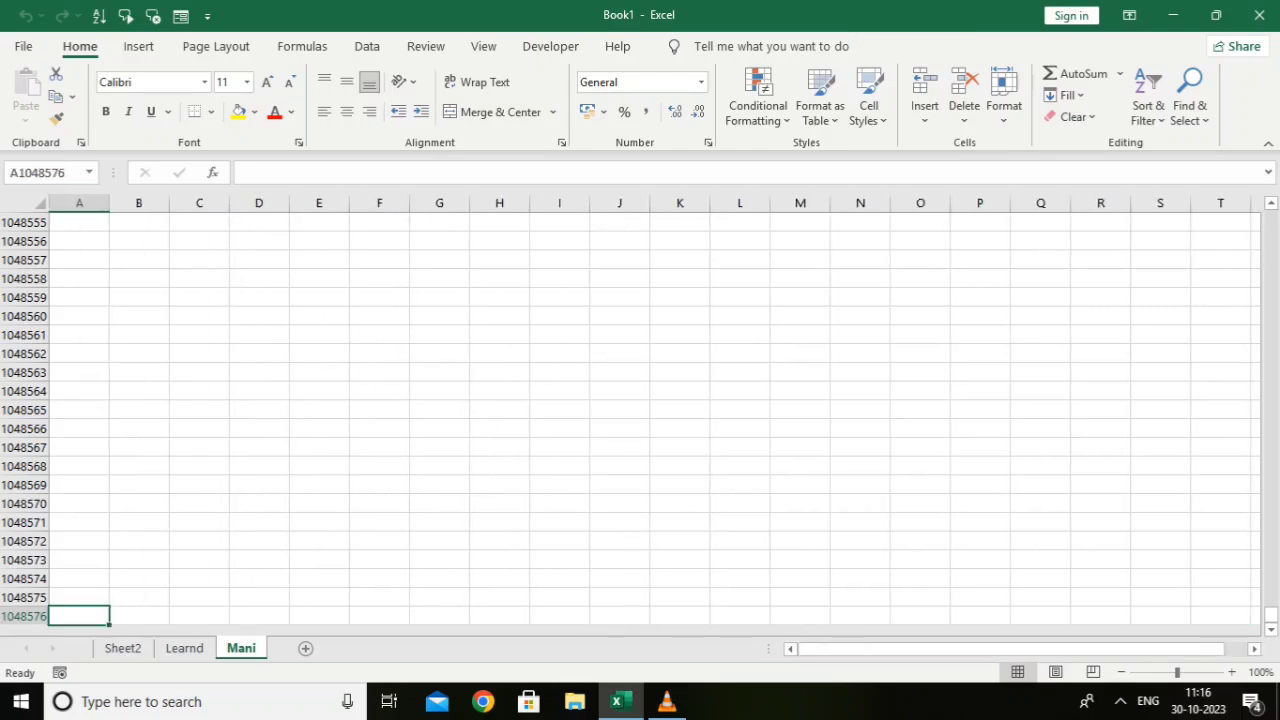
{"action": "key", "text": "ctrl+Up"}
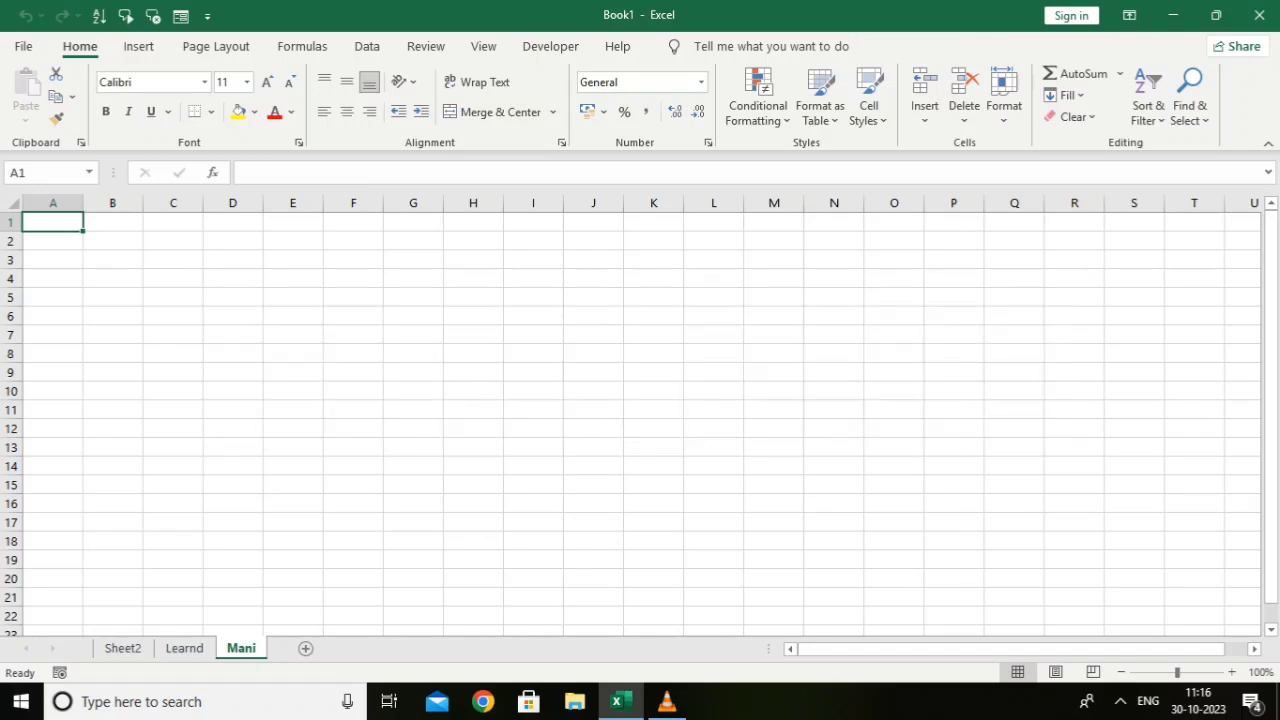
Enter the value 1 in cell A1 of the Mani sheet.
{"action": "type", "text": "1"}
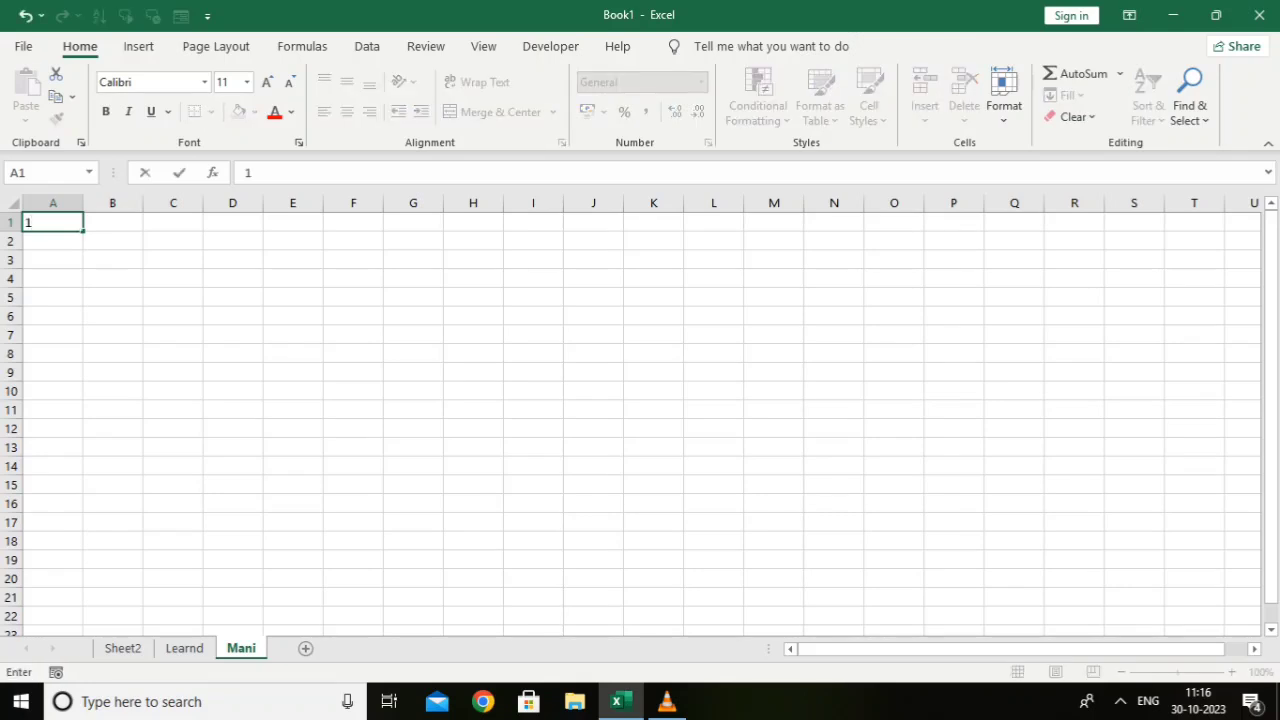
{"action": "key", "text": "Return"}
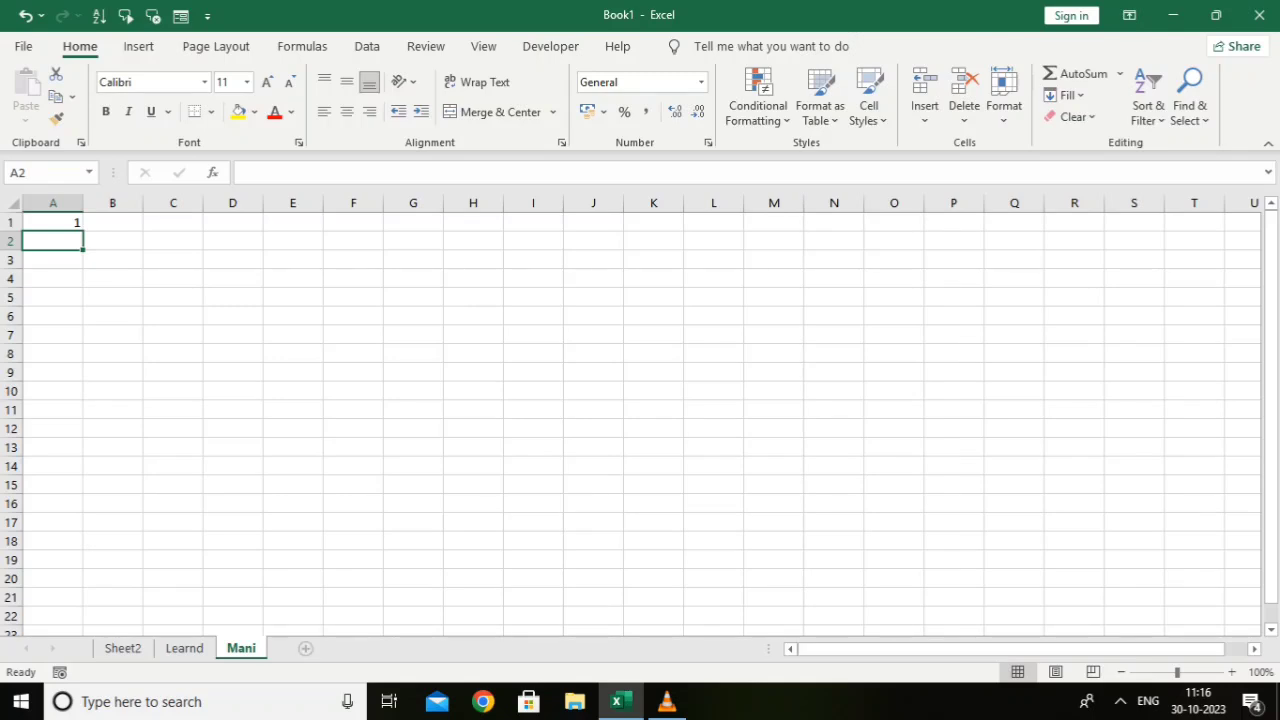
Add blank worksheet Sheet5 after the Mani tab.
{"action": "left_click", "coordinate": [306, 648]}
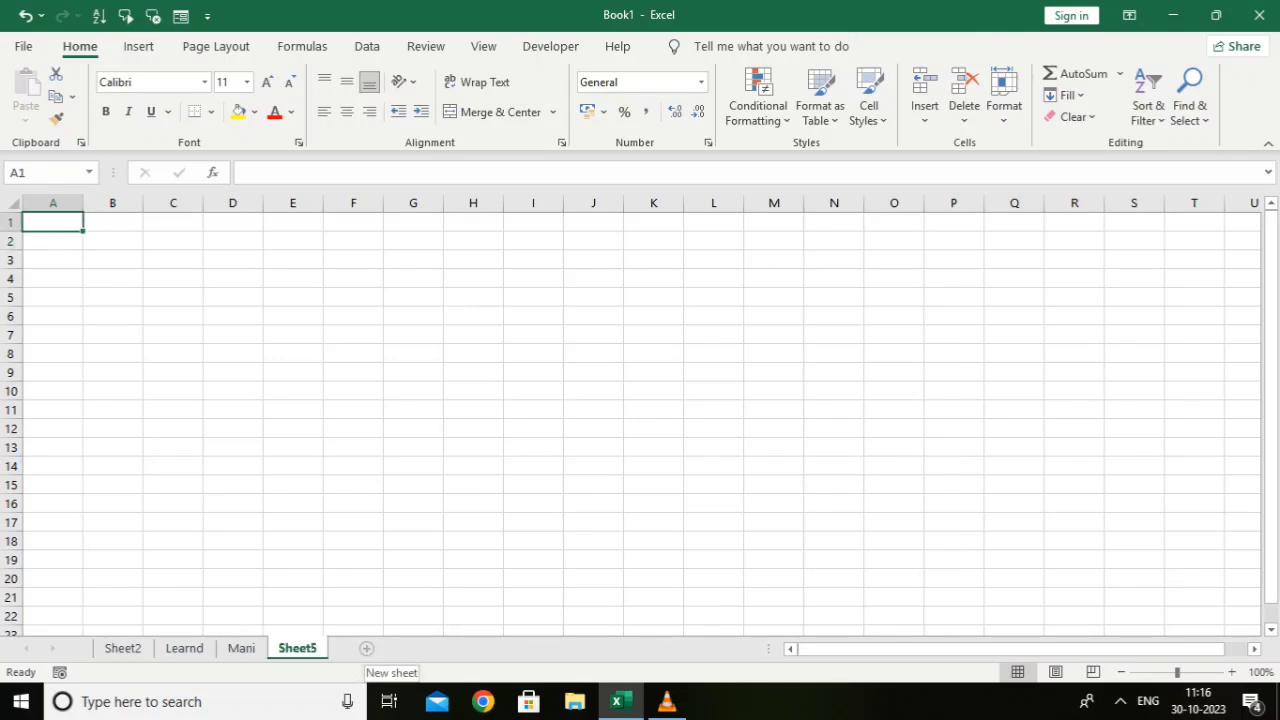